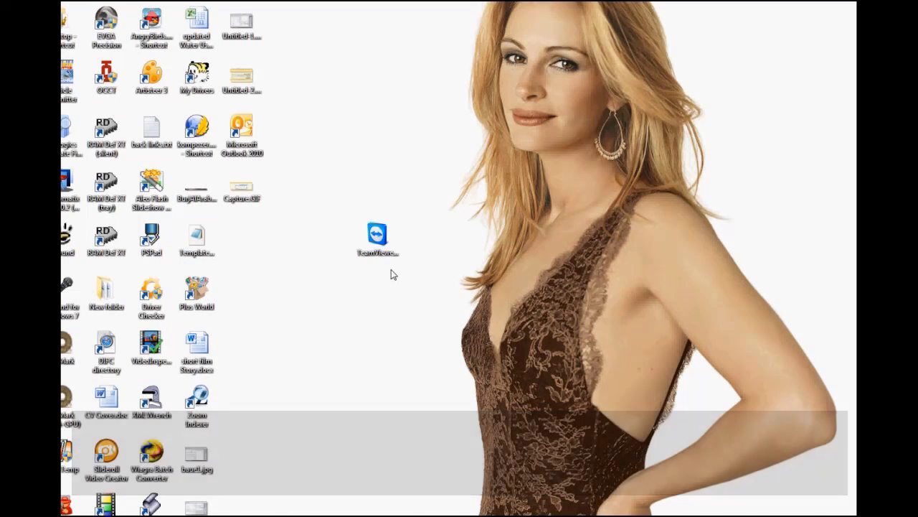
Launch TeamViewer_Setup.exe from the desktop and choose to run it without installing.
left_click_drag(377, 240, 331, 241)
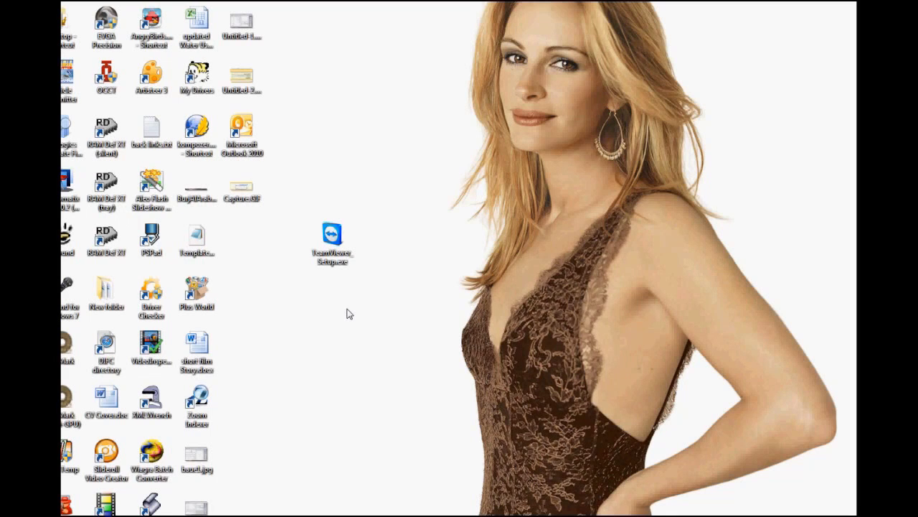
left_click_drag(347, 255, 393, 254)
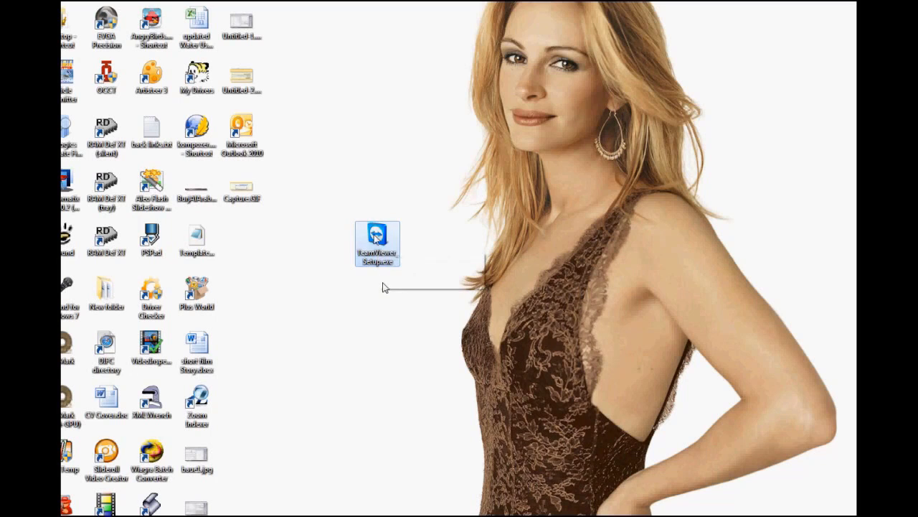
mouse_move(377, 236)
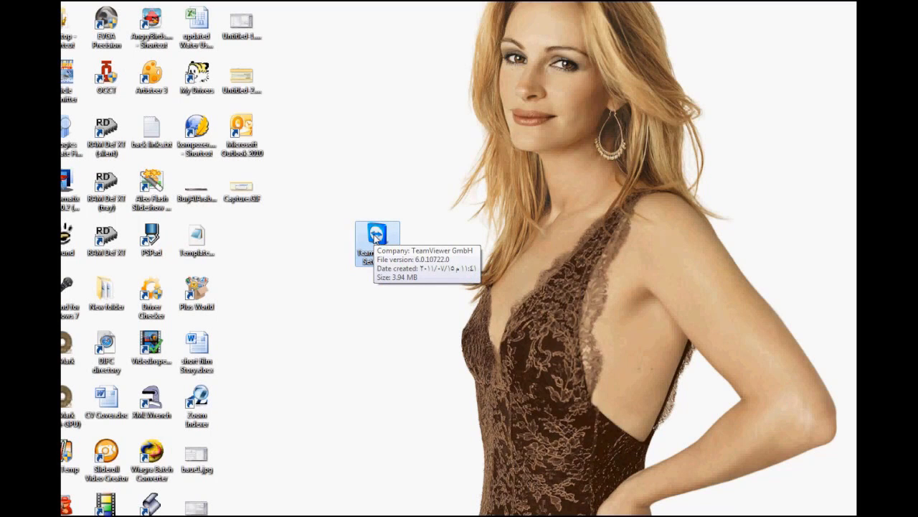
double_click(376, 236)
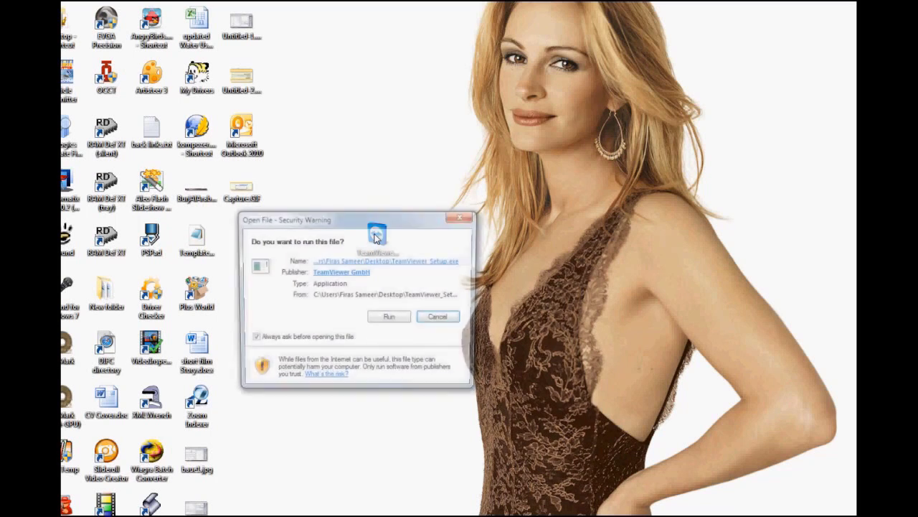
left_click(398, 322)
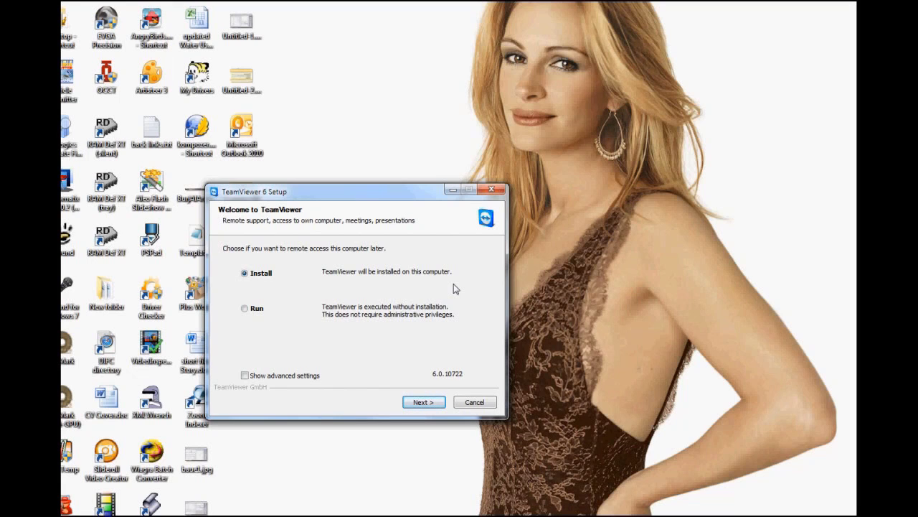
left_click(248, 310)
Continue to the License Agreement page and accept its terms.
left_click(439, 404)
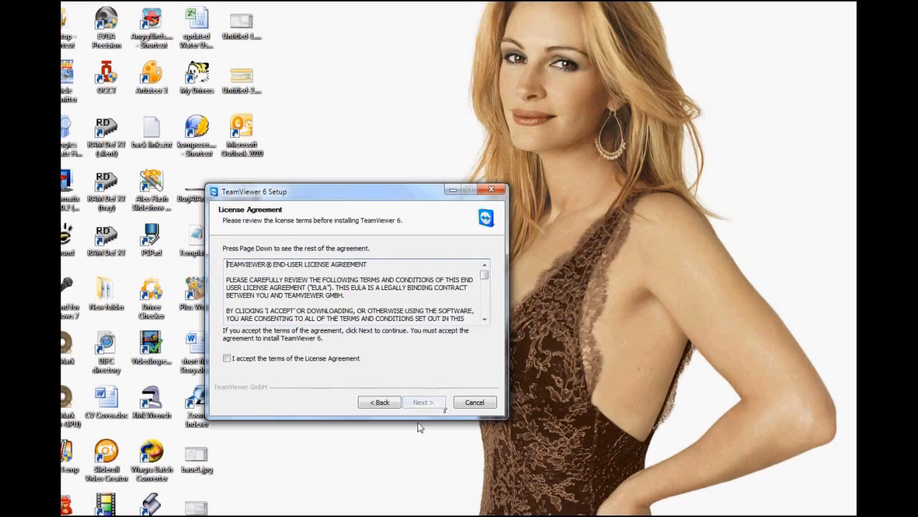
left_click(226, 358)
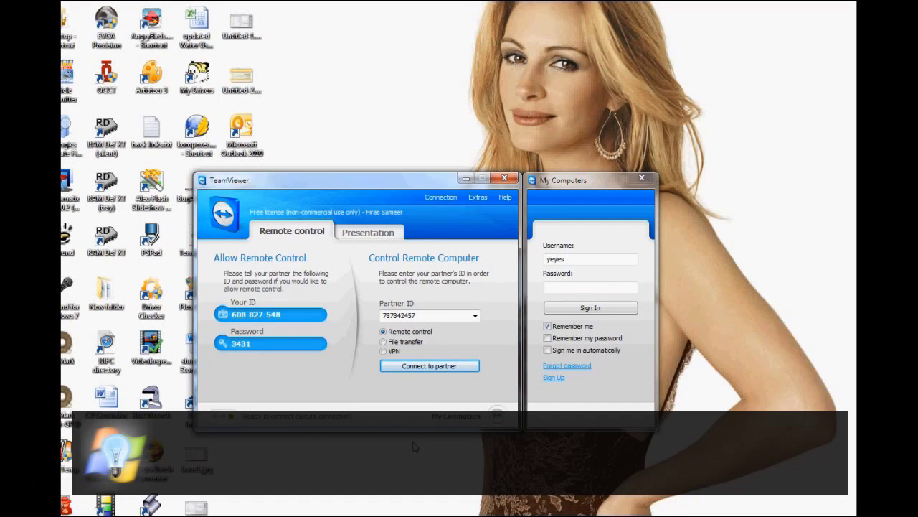
Clear the old Partner ID and view this computer's password options.
left_click(399, 315)
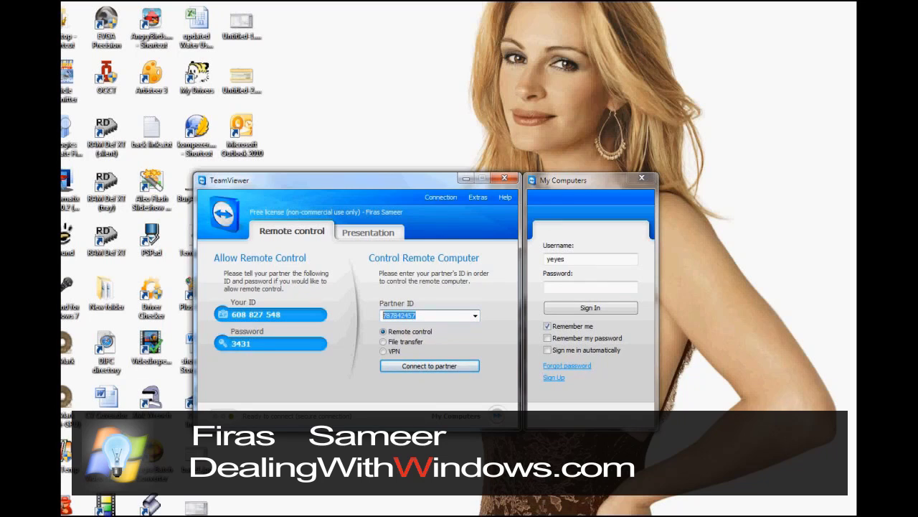
key("Delete")
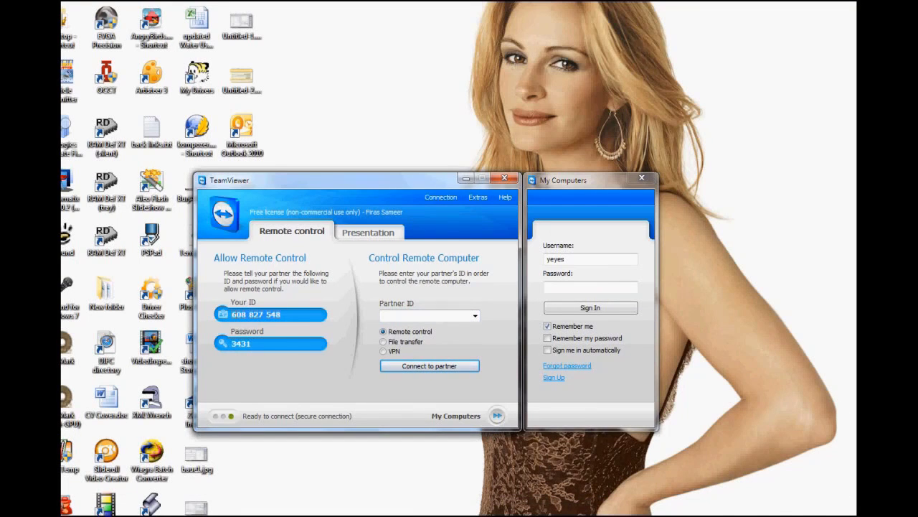
right_click(257, 344)
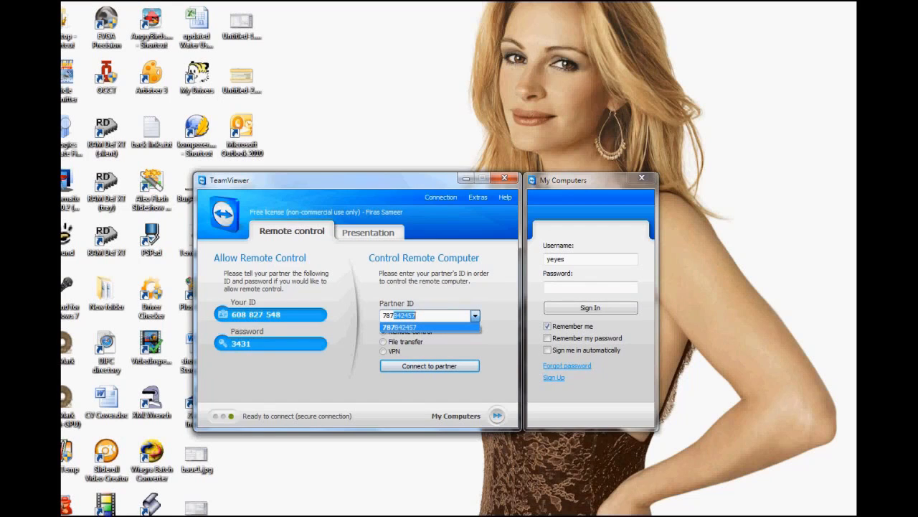
key("Return")
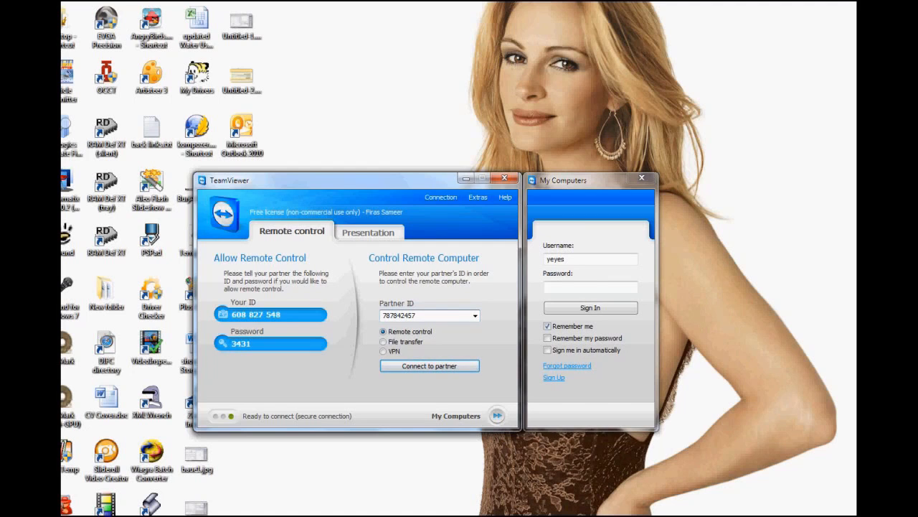
double_click(399, 315)
left_click(396, 315)
double_click(396, 315)
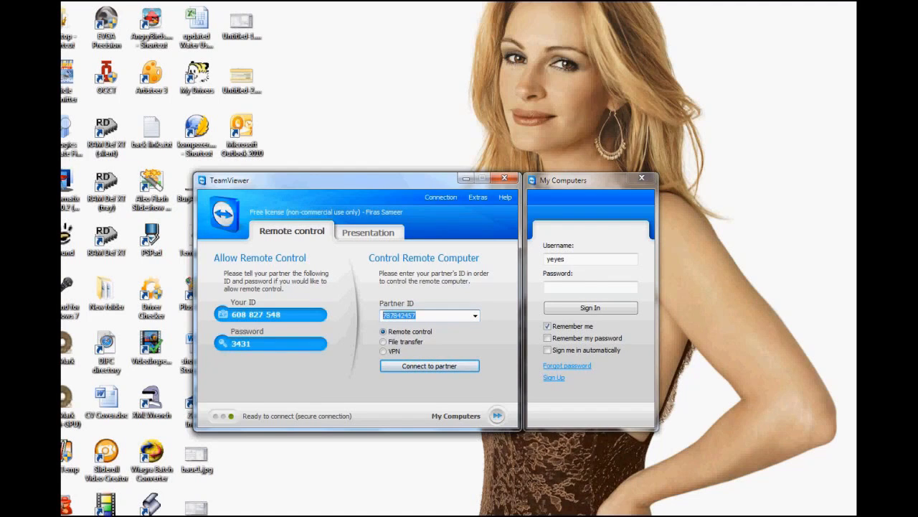
left_click(396, 315)
double_click(396, 315)
key("Return")
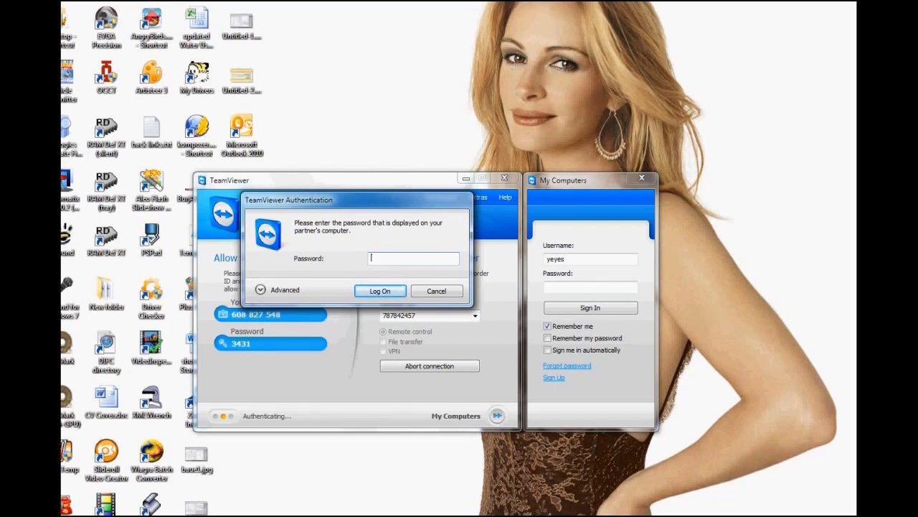
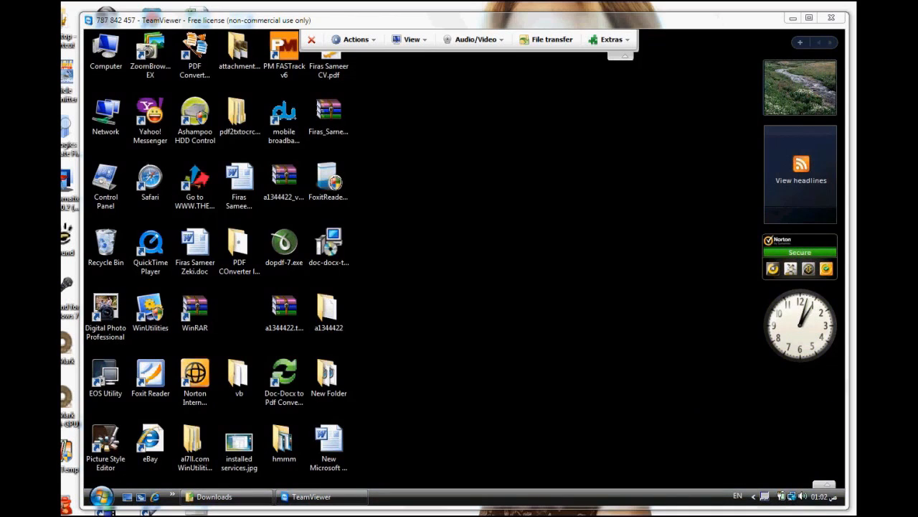
Select the dopdf-7.exe and SQL archive icons, then refresh the partner's desktop twice.
left_click(284, 247)
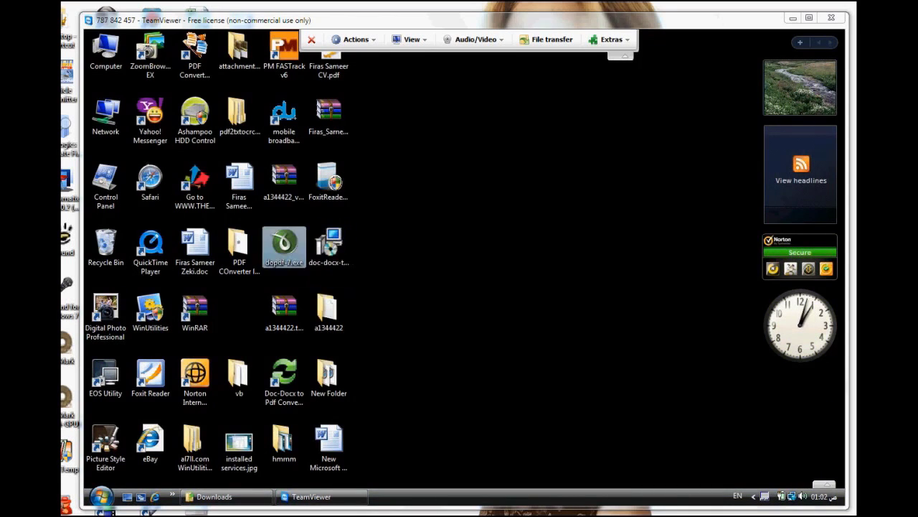
left_click(284, 179)
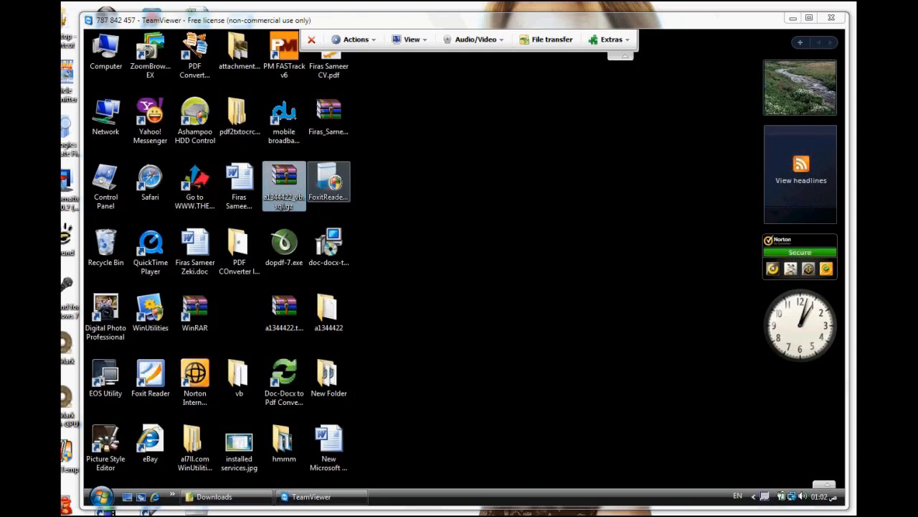
right_click(411, 175)
left_click(438, 208)
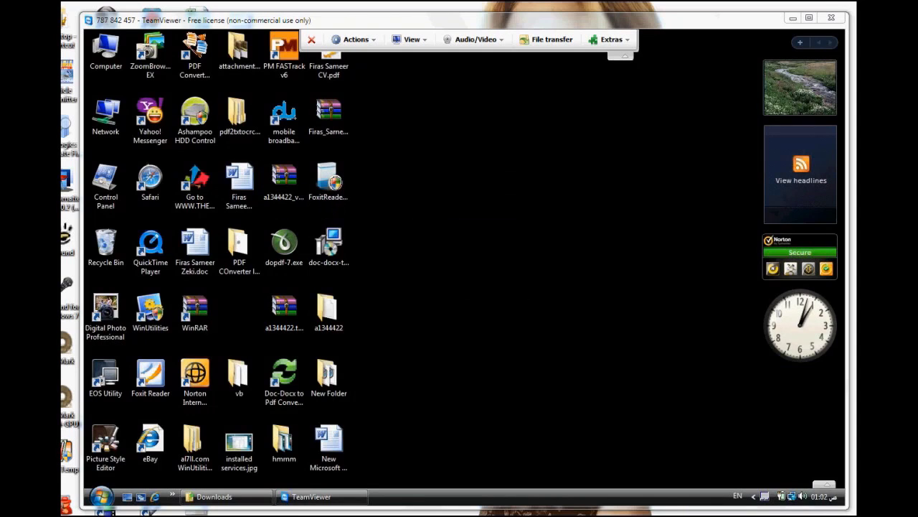
right_click(443, 199)
left_click(471, 232)
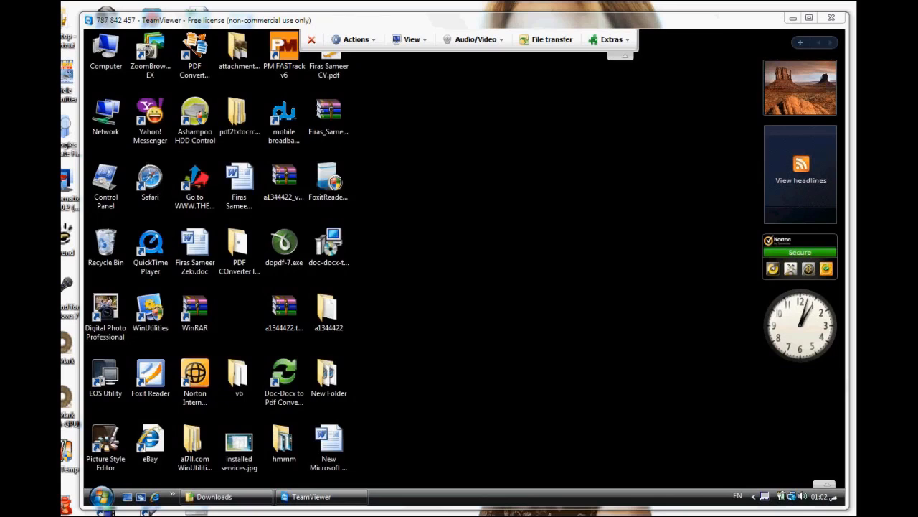
Move the a1344422.tar.gz archive on the partner's desktop and refresh it again.
left_click(284, 310)
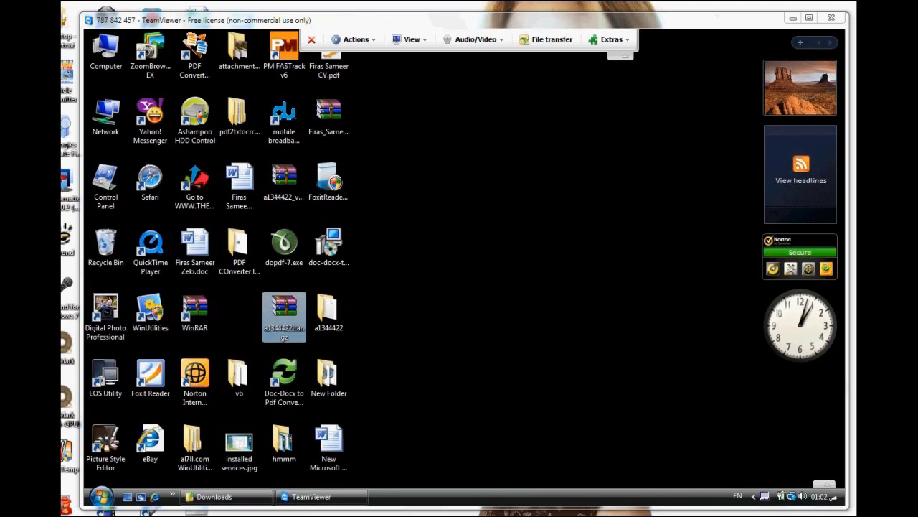
mouse_move(284, 310)
left_mouse_down()
mouse_move(469, 258)
mouse_move(266, 304)
left_mouse_up()
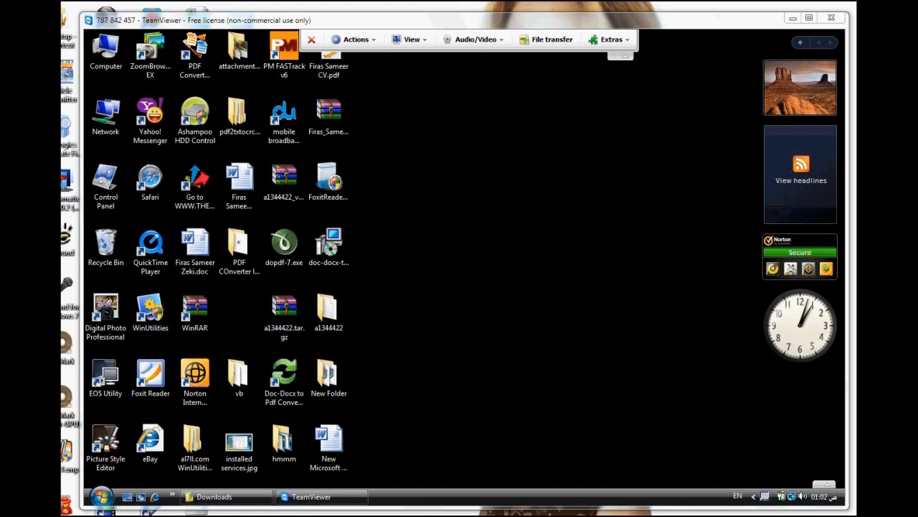
right_click(438, 203)
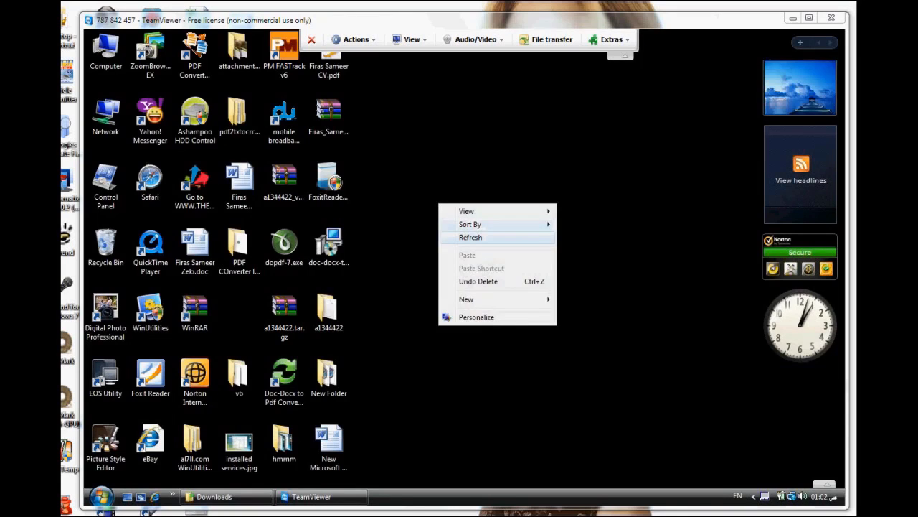
left_click(466, 237)
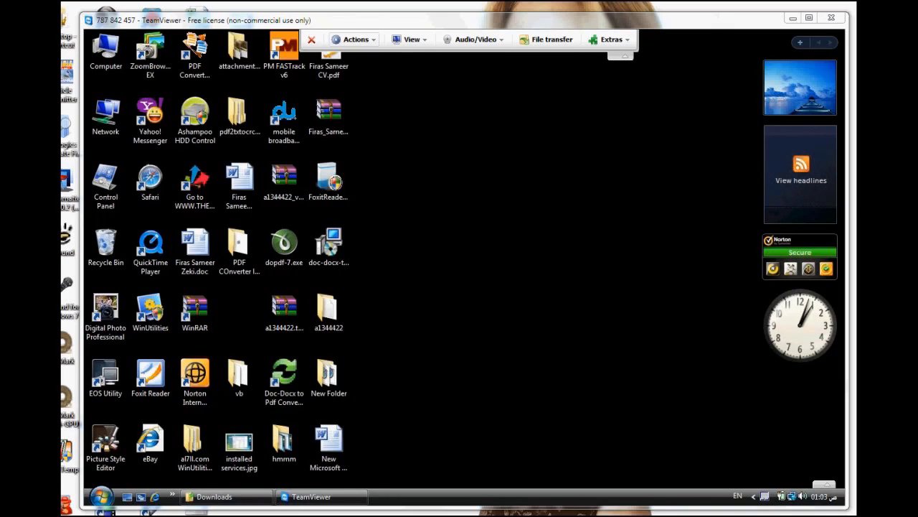
Toggle the partner's wallpaper from the View menu, leaving it removed.
left_click(355, 40)
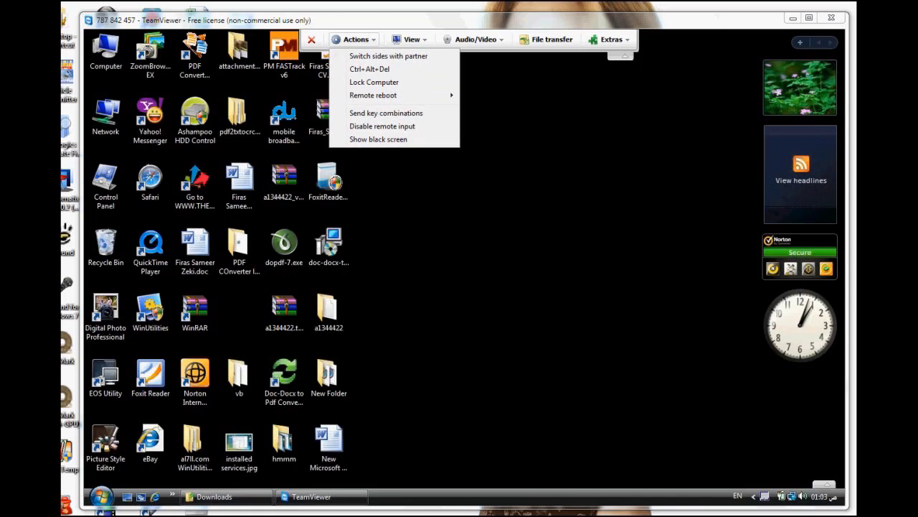
left_click(411, 39)
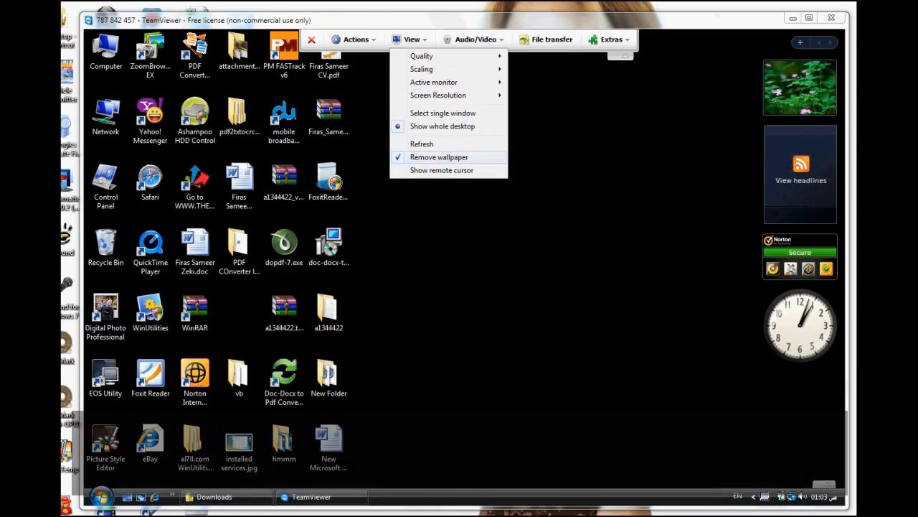
left_click(439, 157)
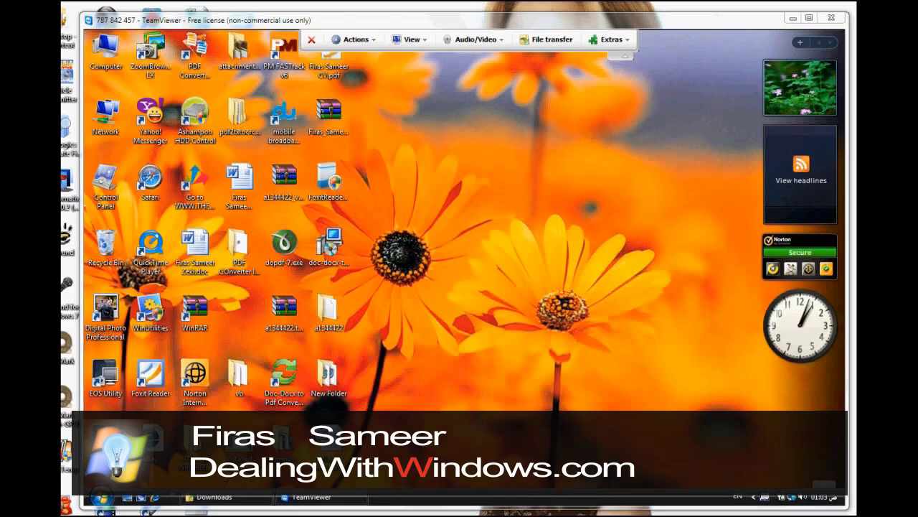
left_click(409, 39)
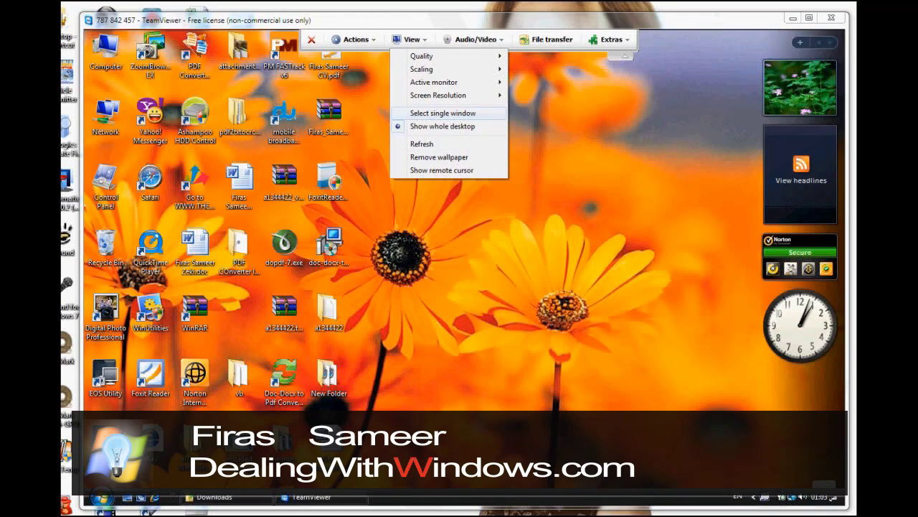
left_click(439, 157)
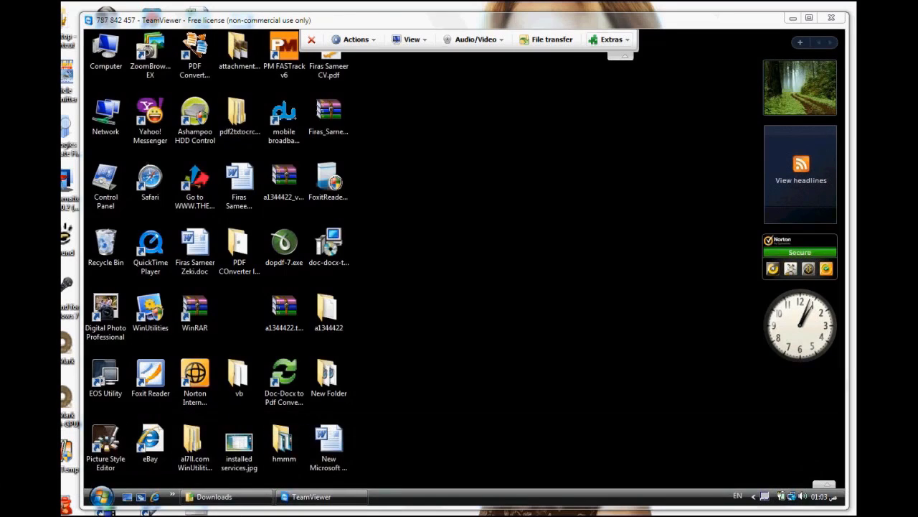
Send Ctrl+Alt+Del to the partner laptop and start Task Manager from its security screen.
left_click(355, 39)
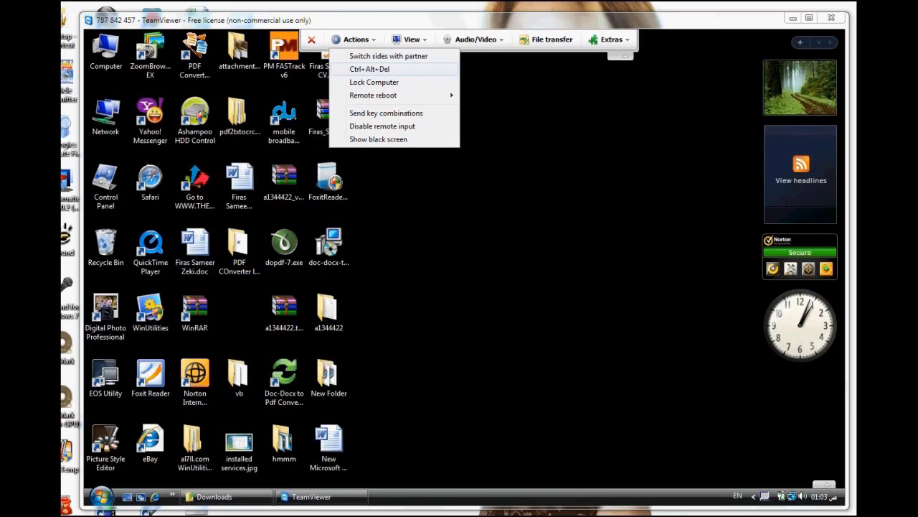
left_click(369, 69)
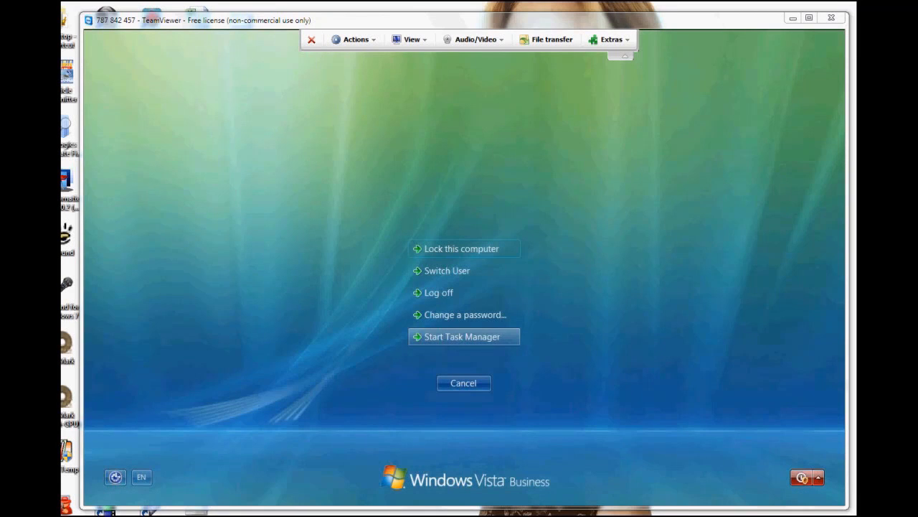
left_click(463, 337)
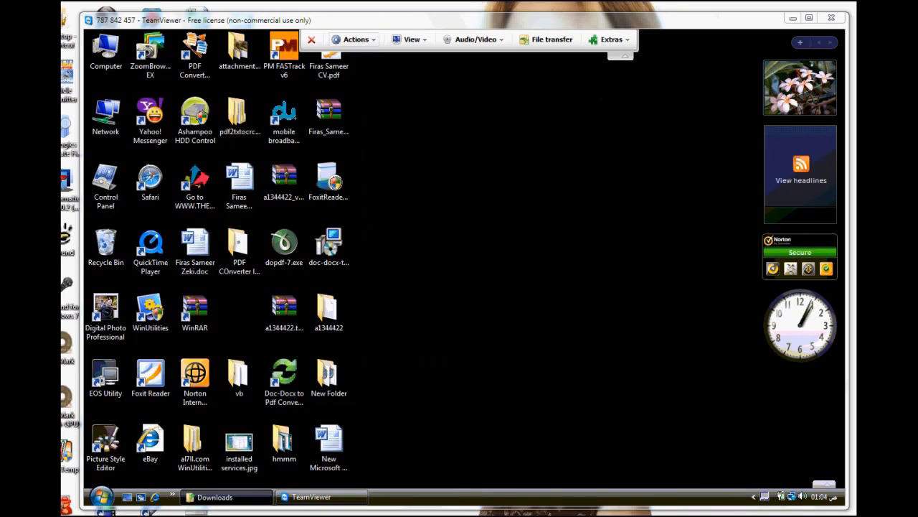
left_click(356, 39)
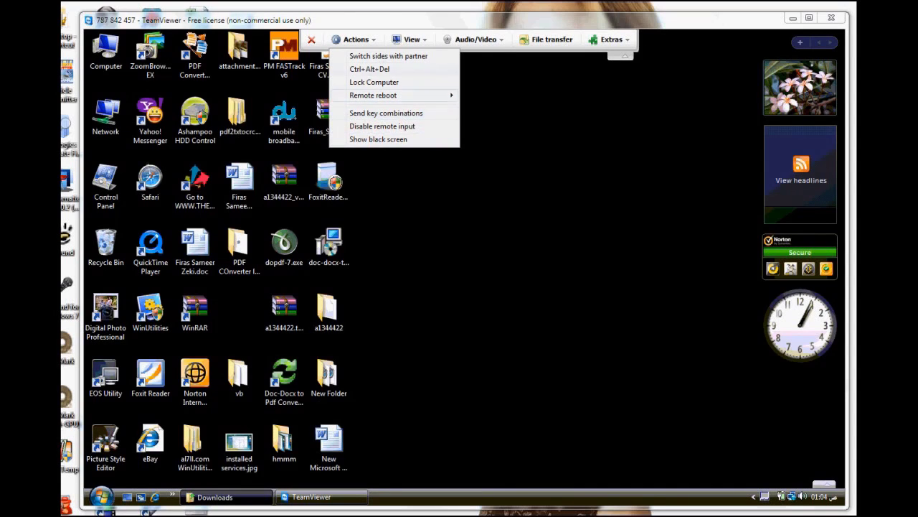
left_click(411, 39)
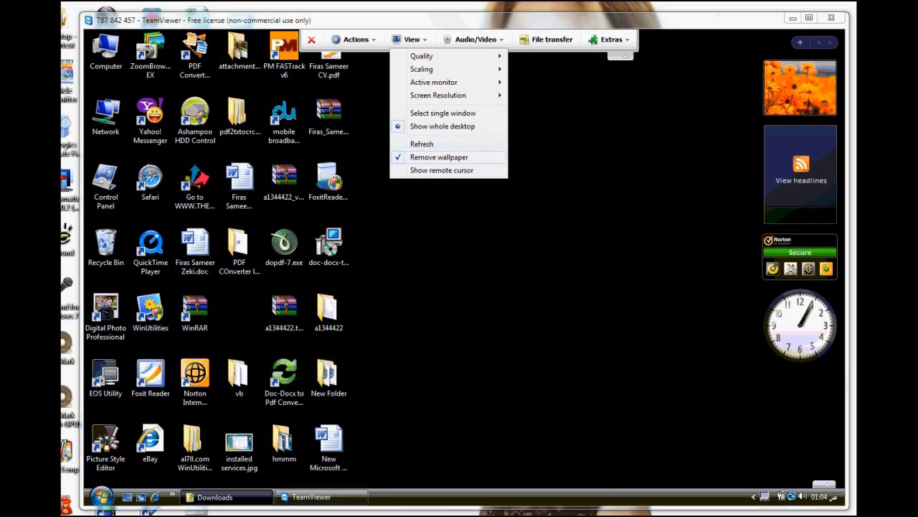
left_click(422, 143)
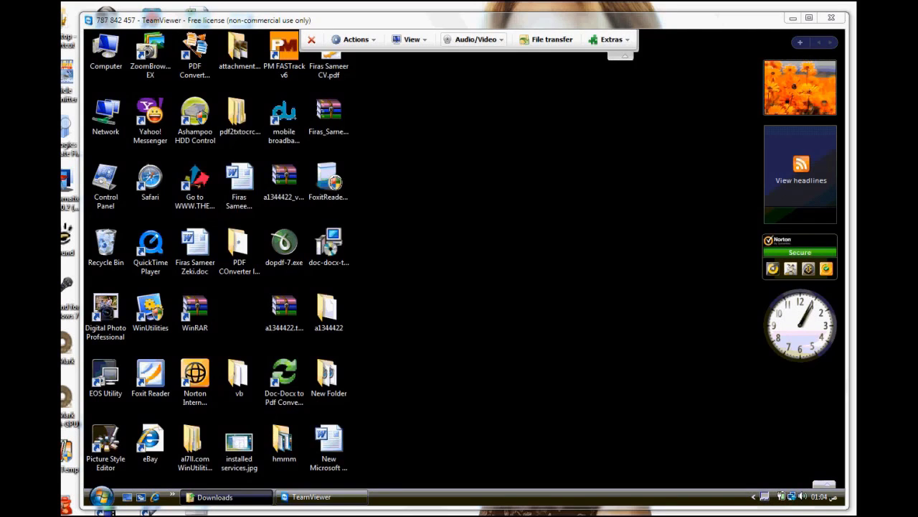
Start a text chat with the partner and send 'hi'.
left_click(474, 40)
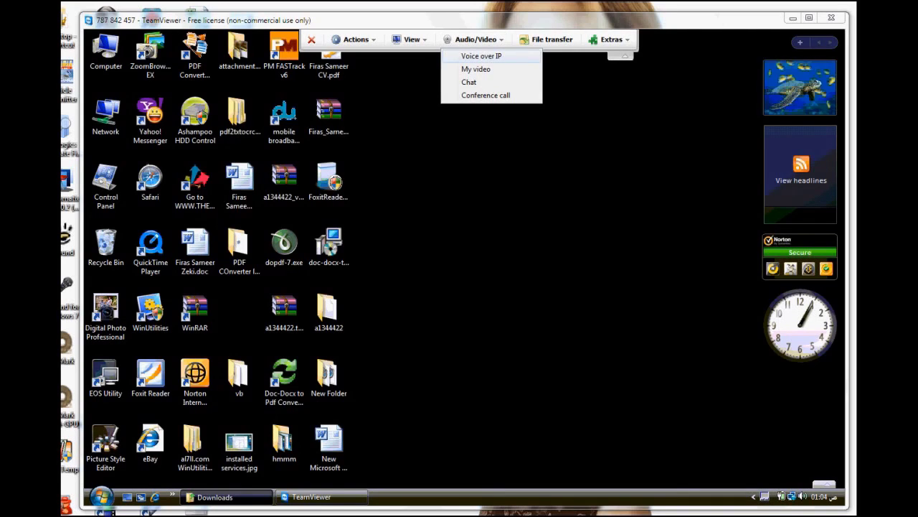
left_click(469, 82)
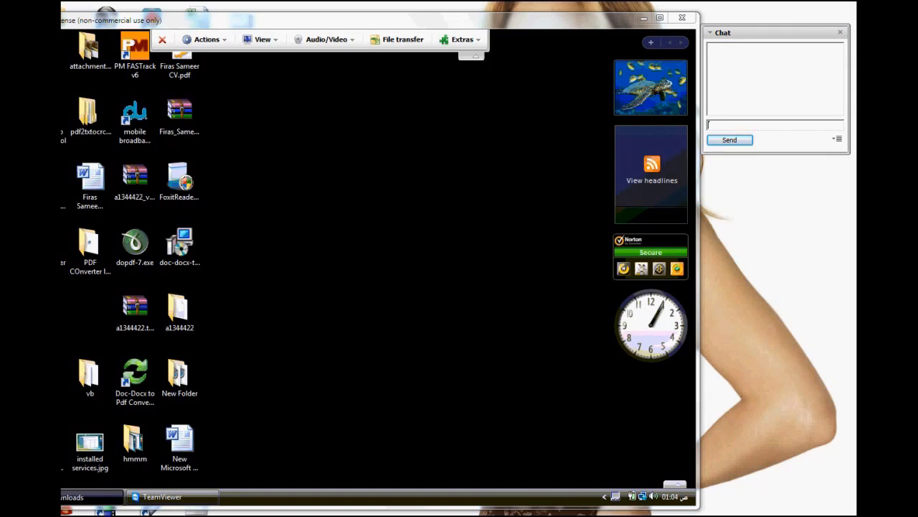
type("hi")
key("Return")
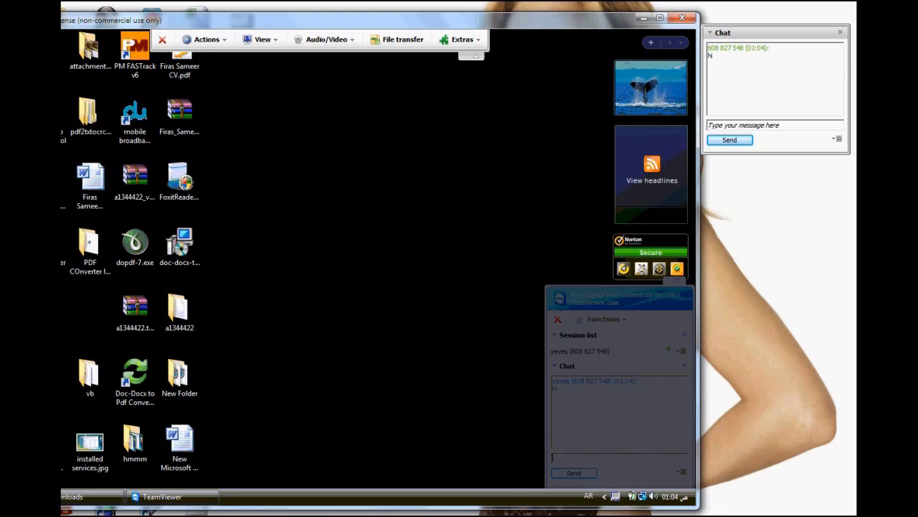
Reply 'hello' in the chat and open the Extras menu.
key("alt+shift")
type("ello")
key("Return")
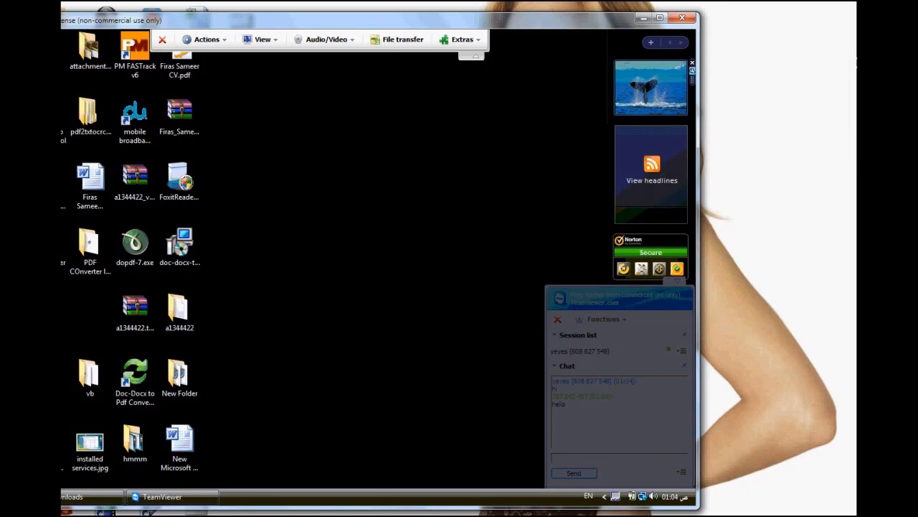
left_click(325, 38)
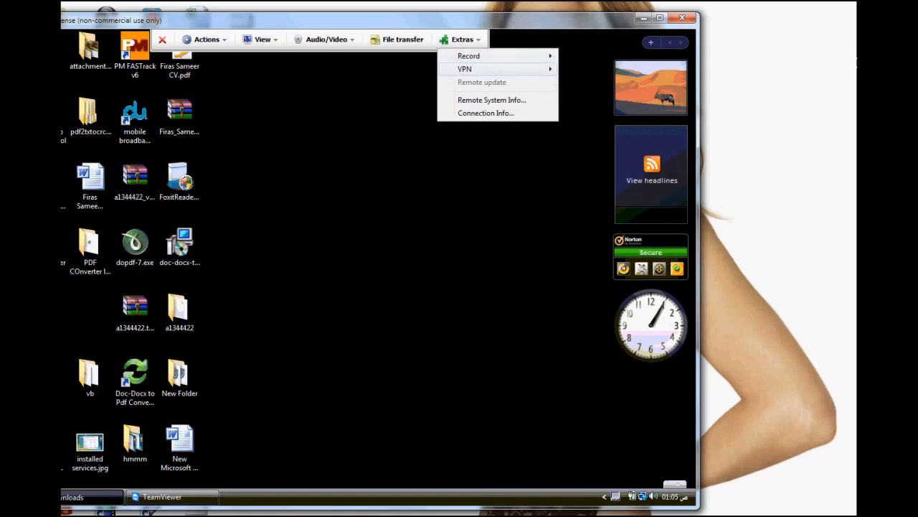
Start a file transfer with the partner, then refresh the partner's desktop.
key("Escape")
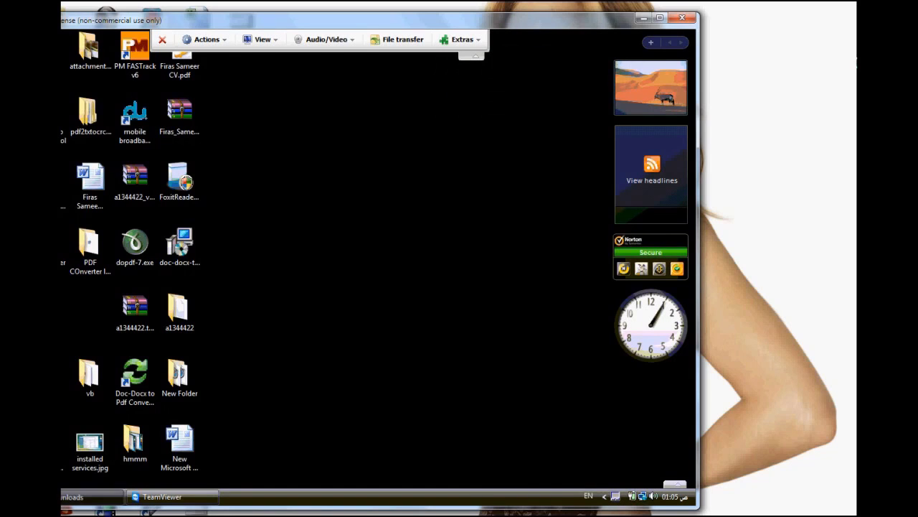
left_click(398, 39)
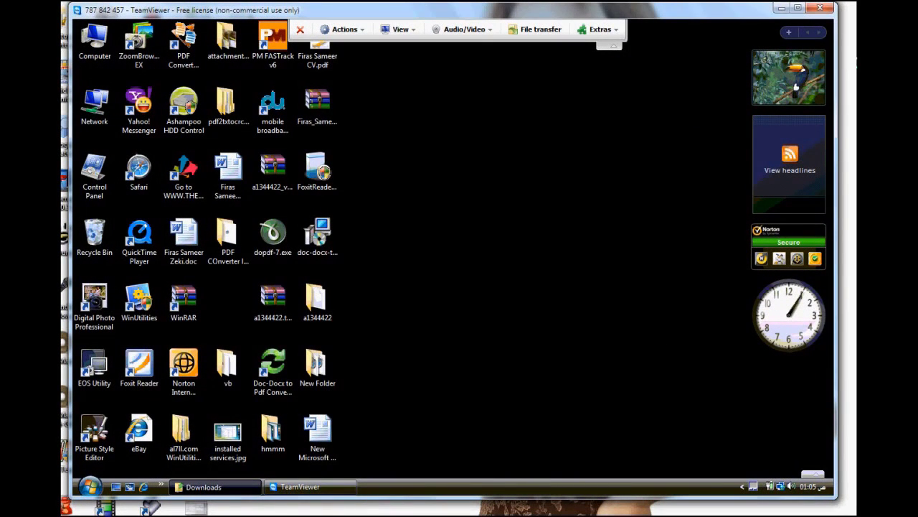
right_click(433, 138)
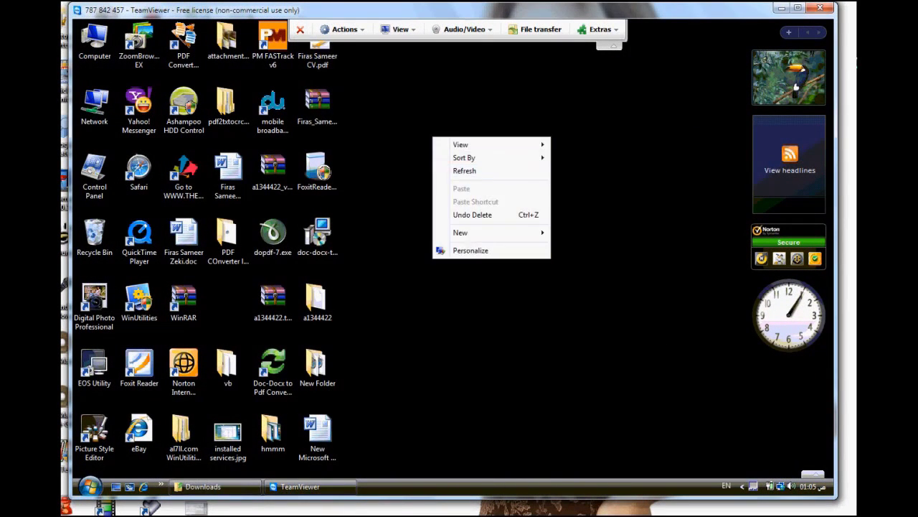
left_click(464, 170)
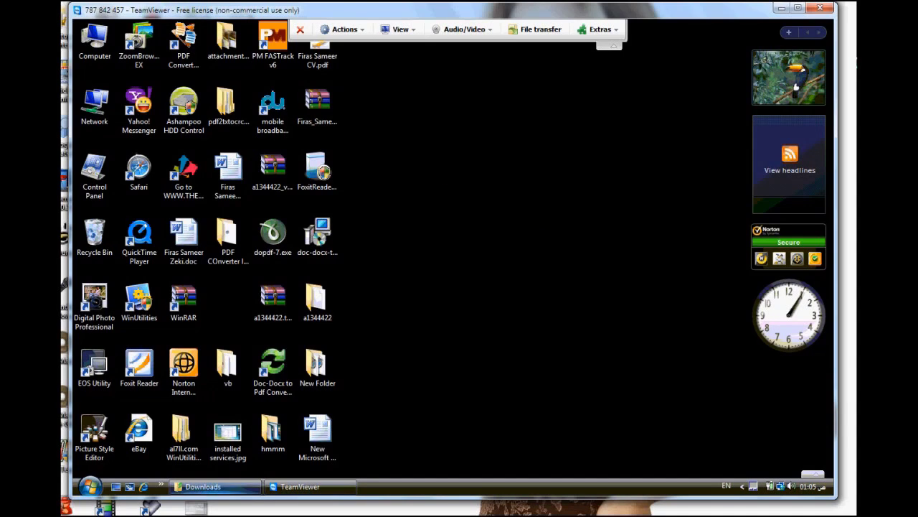
Bring up the partner's TeamViewer window from its taskbar, then minimize it.
left_click(308, 486)
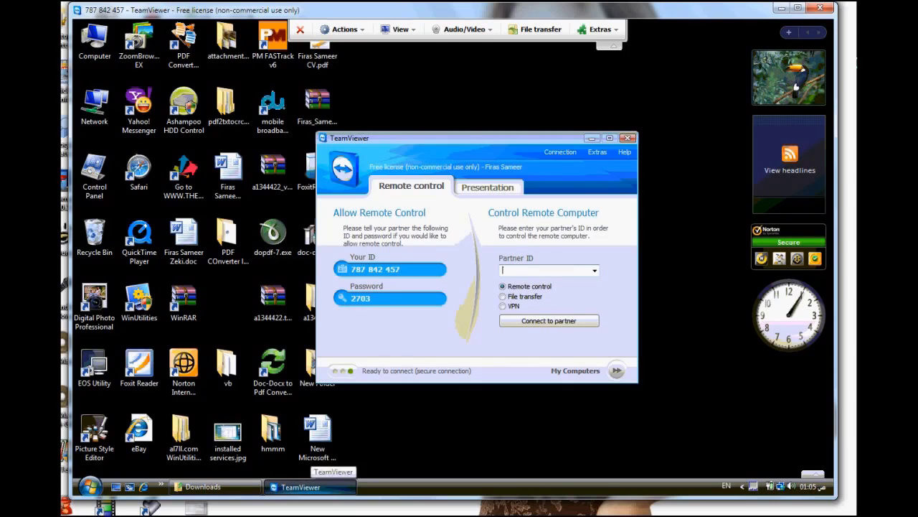
left_click(309, 487)
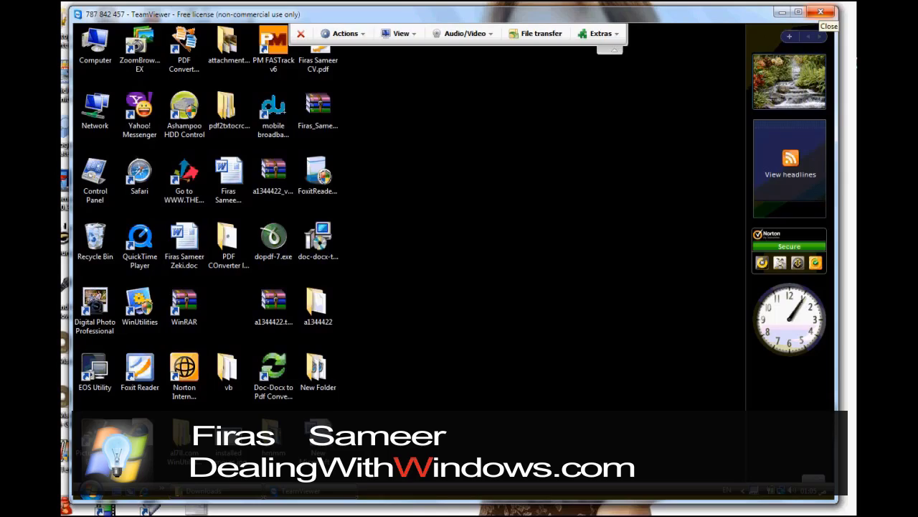
End the 3:34 remote session, dismiss the sponsored-session notice, close TeamViewer, and refresh the desktop.
left_click(820, 11)
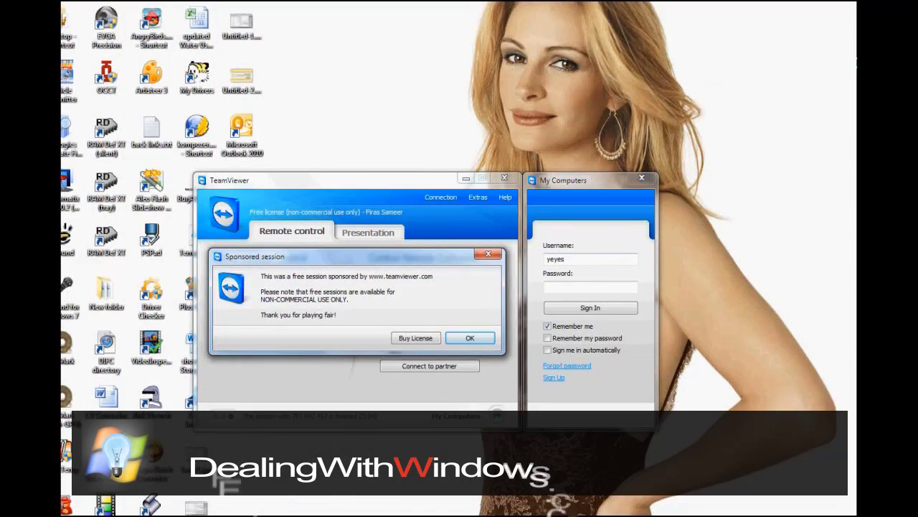
key("Return")
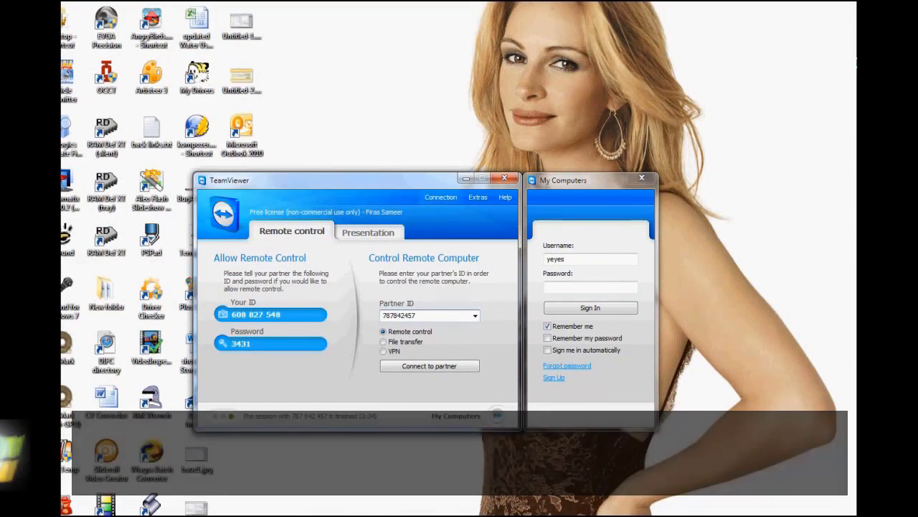
left_click(504, 178)
right_click(457, 190)
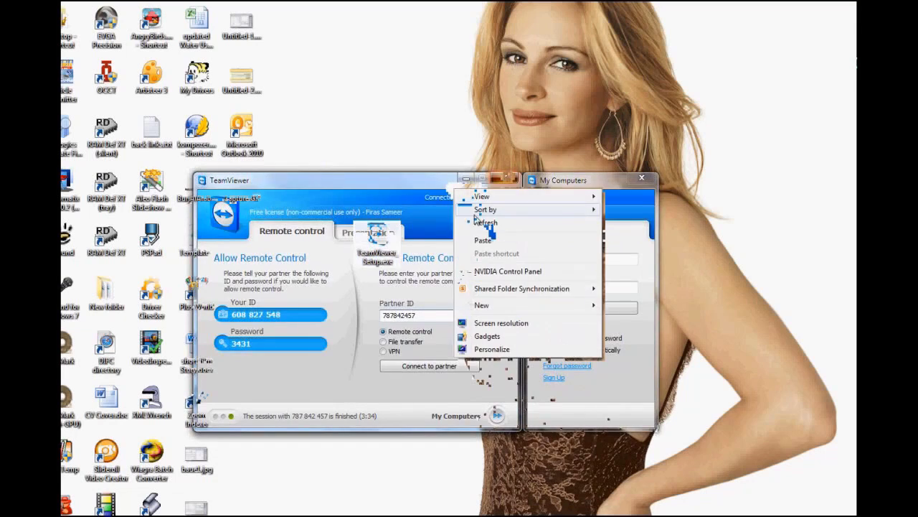
left_click(477, 222)
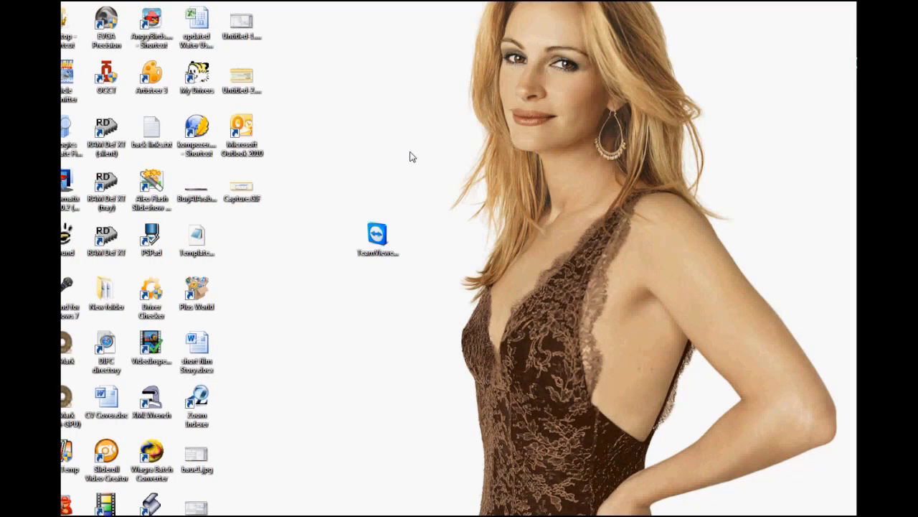